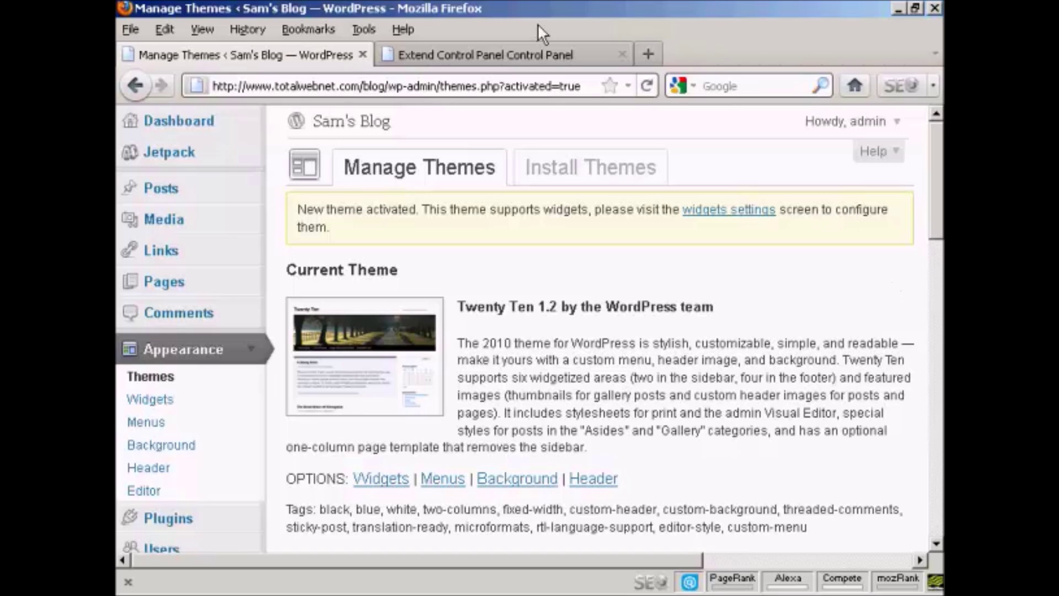
Step: Switch to the Extend Control Panel file manager showing the twentyten theme folder
click(519, 62)
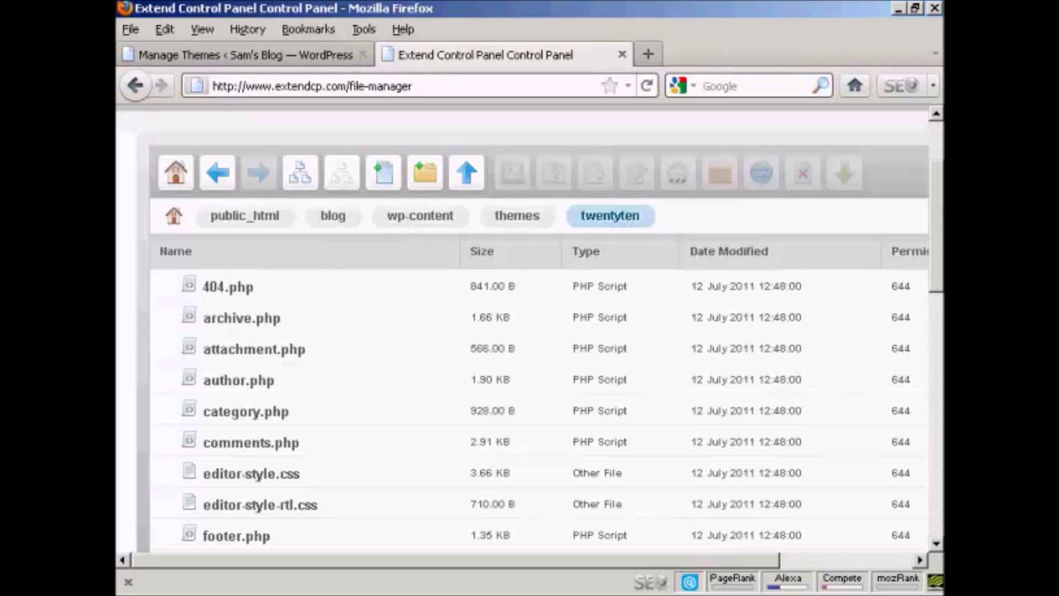
drag(941, 210, 939, 420)
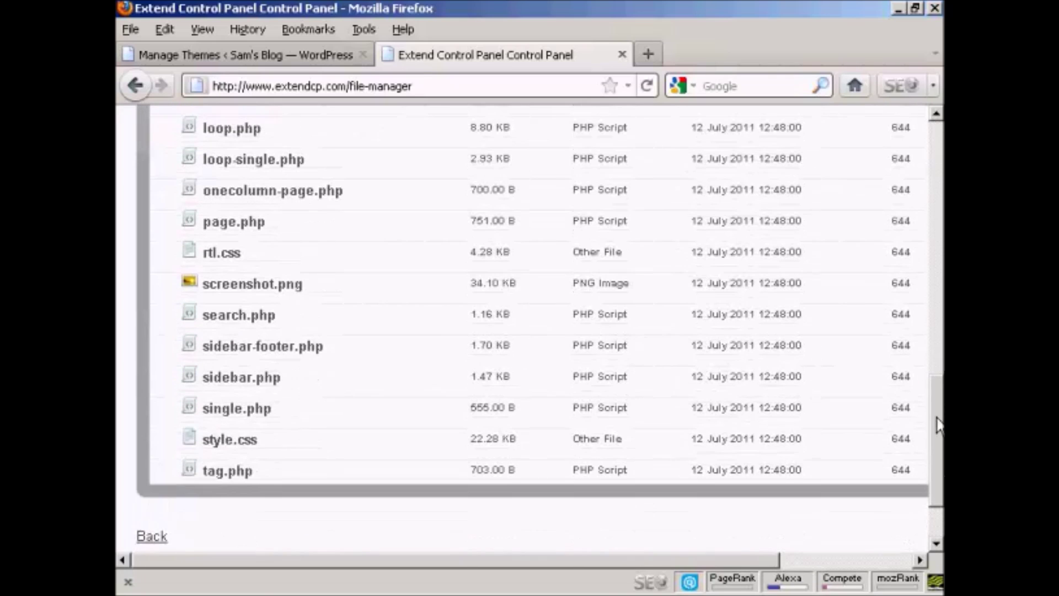
Step: Chmod the twentyten style.css file to 777
right_click(249, 442)
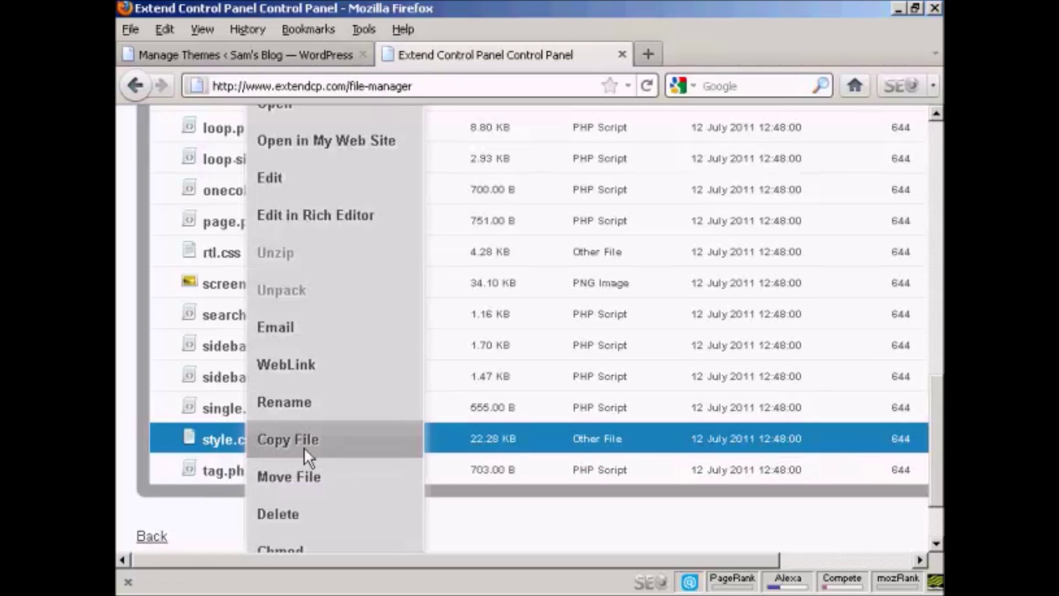
click(309, 546)
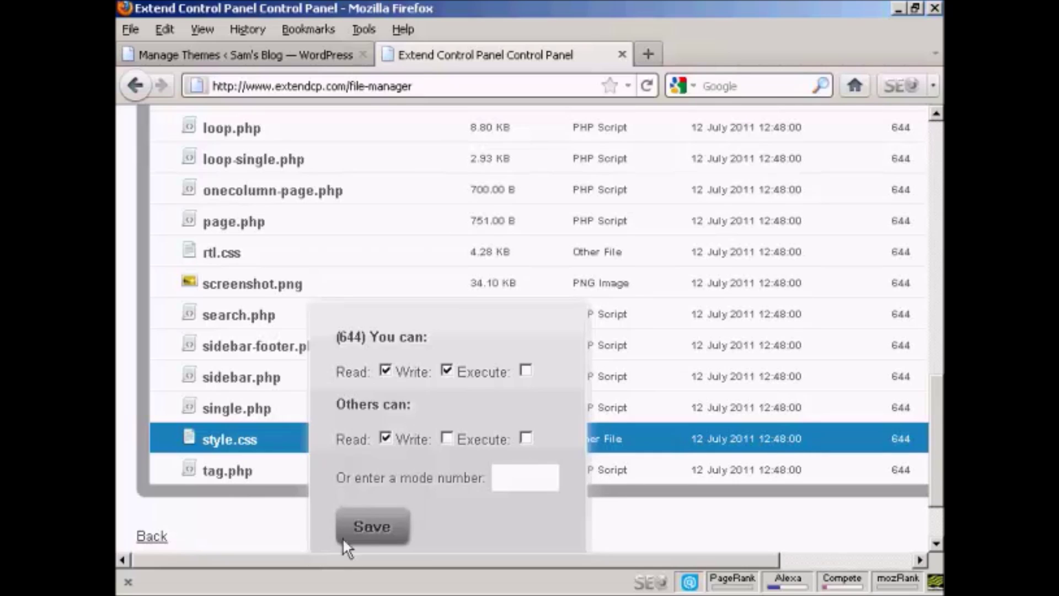
click(503, 473)
text(777)
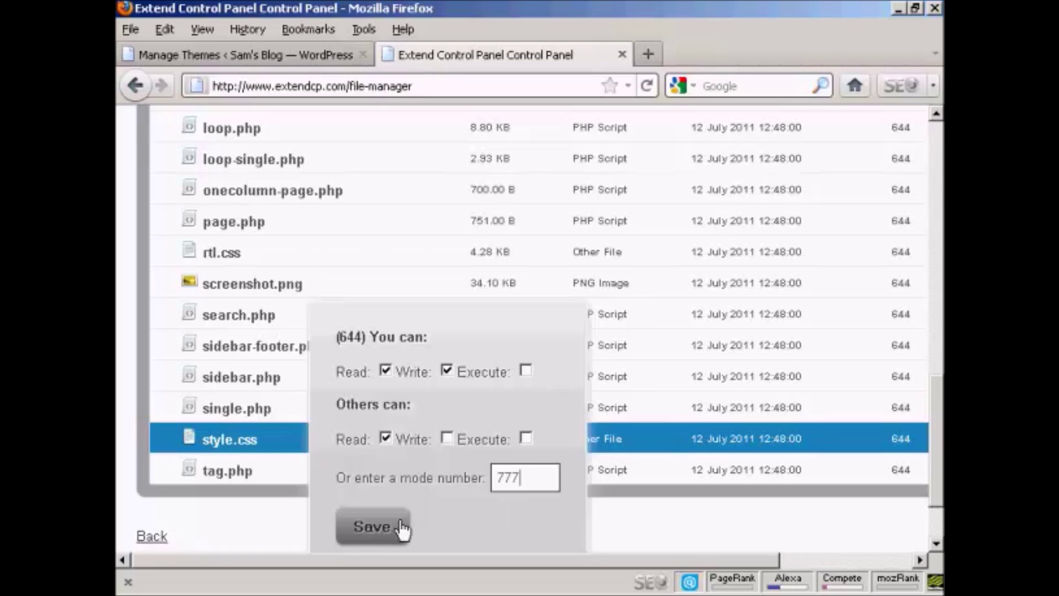
click(366, 536)
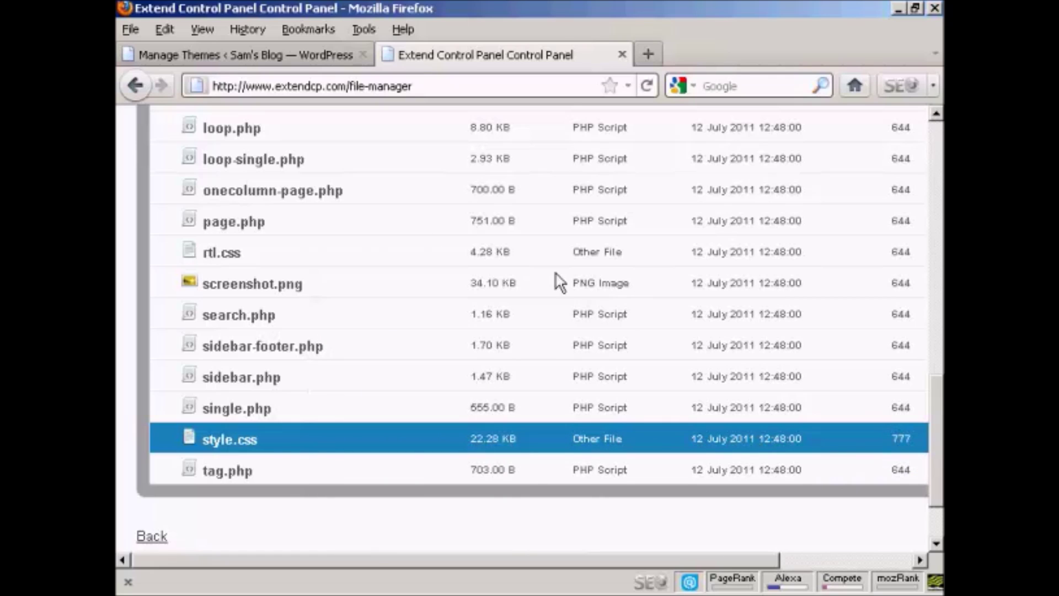
Step: Back in WordPress, open Appearance > Editor on the Twenty Ten style.css
click(278, 54)
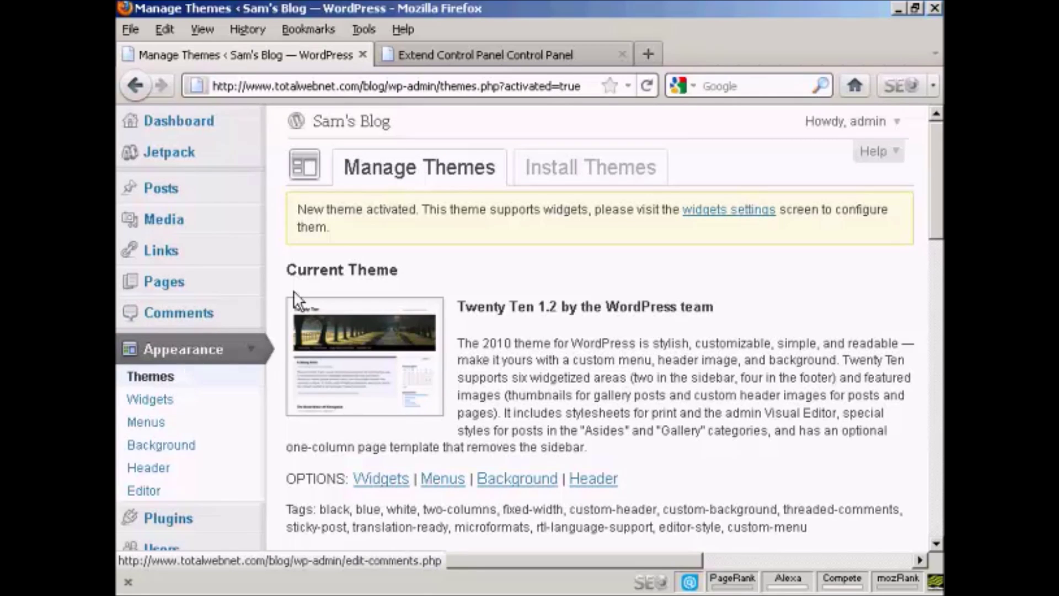
click(149, 492)
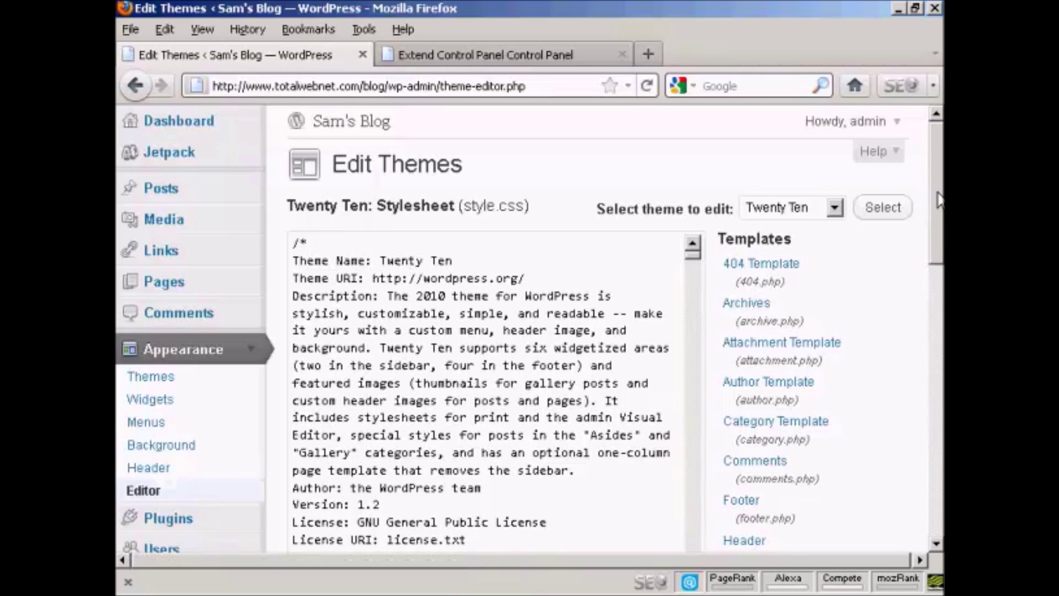
drag(938, 200, 933, 176)
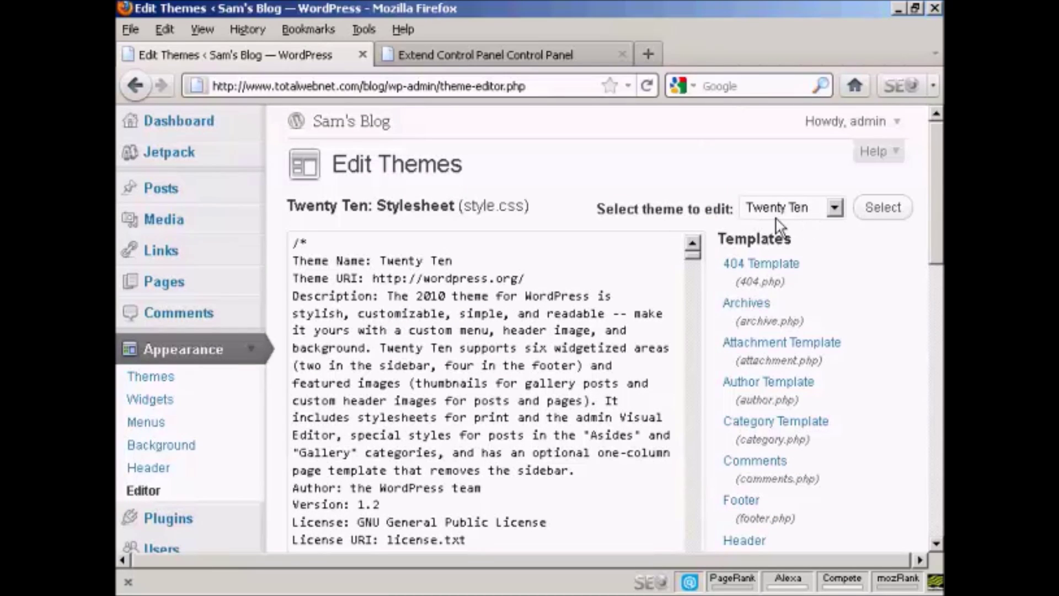
Step: With Twenty Ten kept as the edited theme, select all of style.css and copy it
click(835, 209)
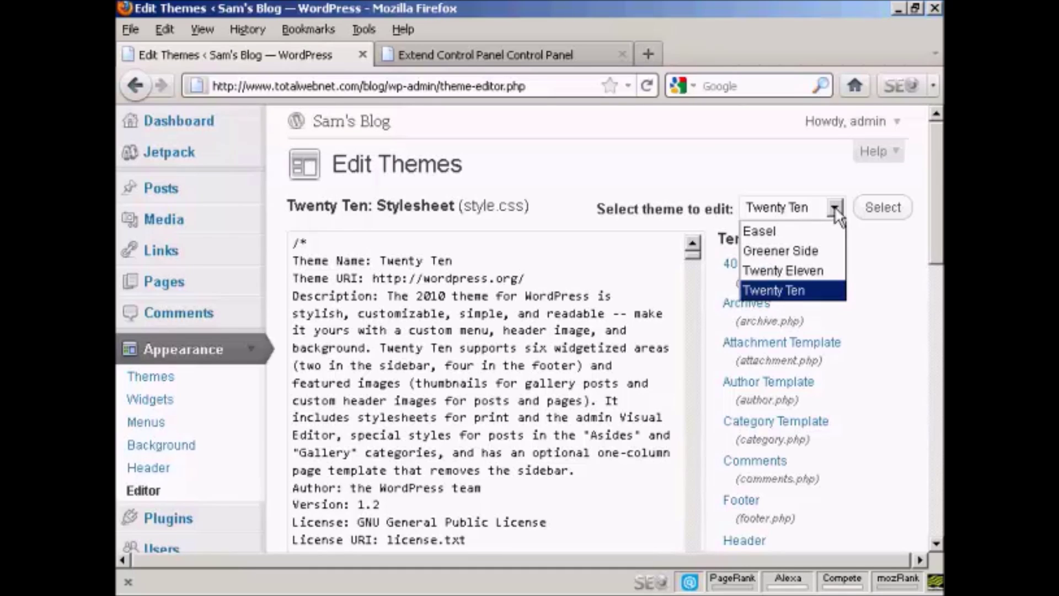
click(835, 210)
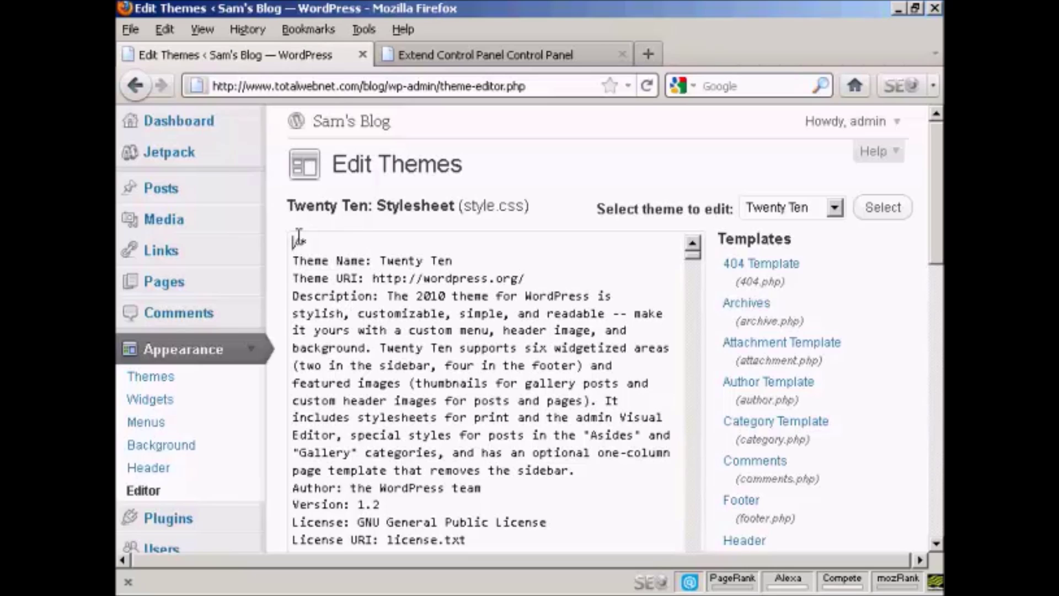
right_click(322, 270)
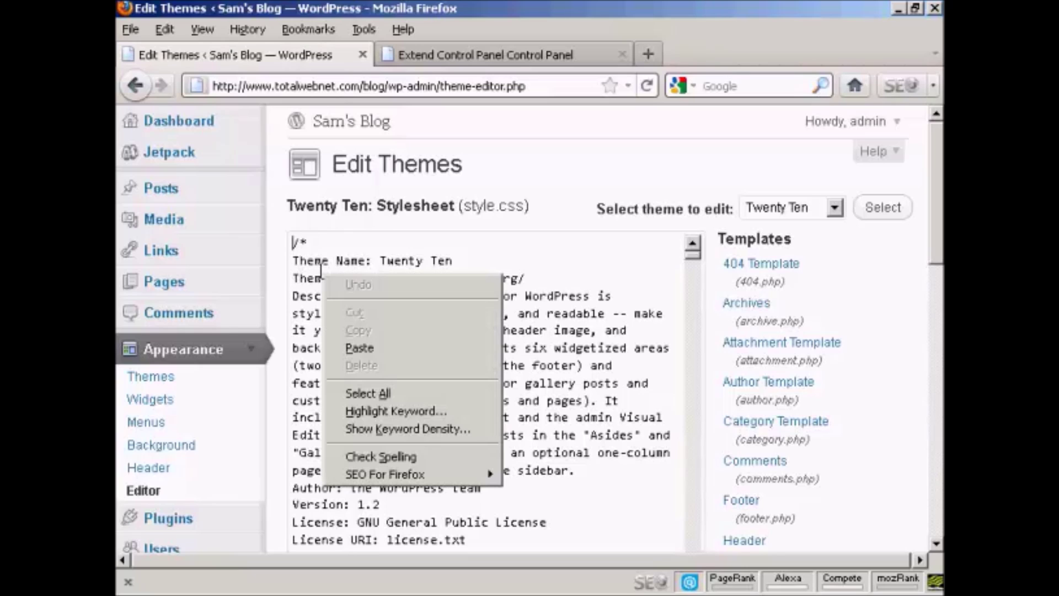
click(376, 392)
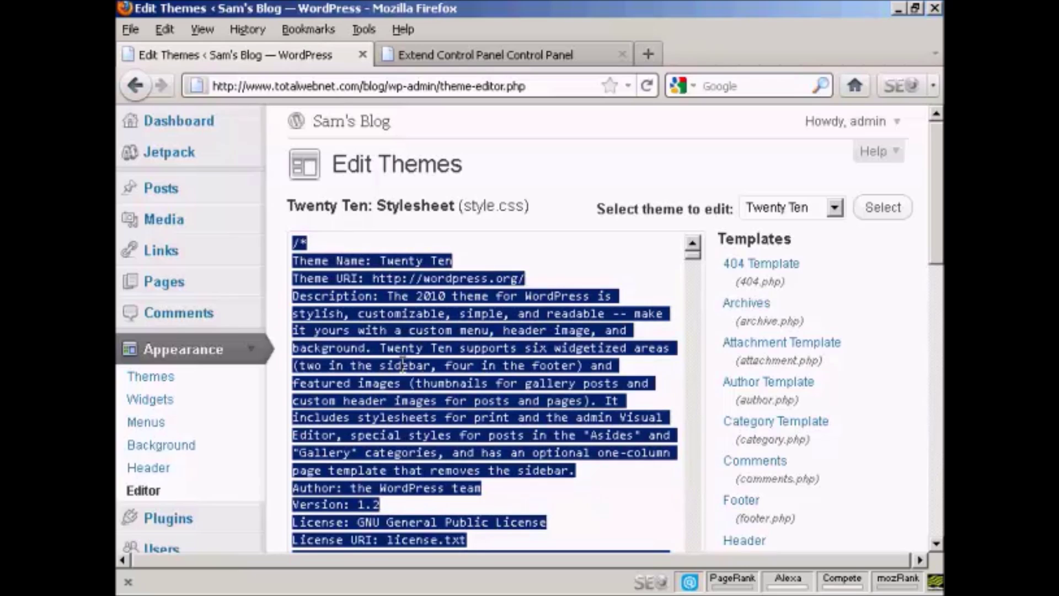
right_click(425, 366)
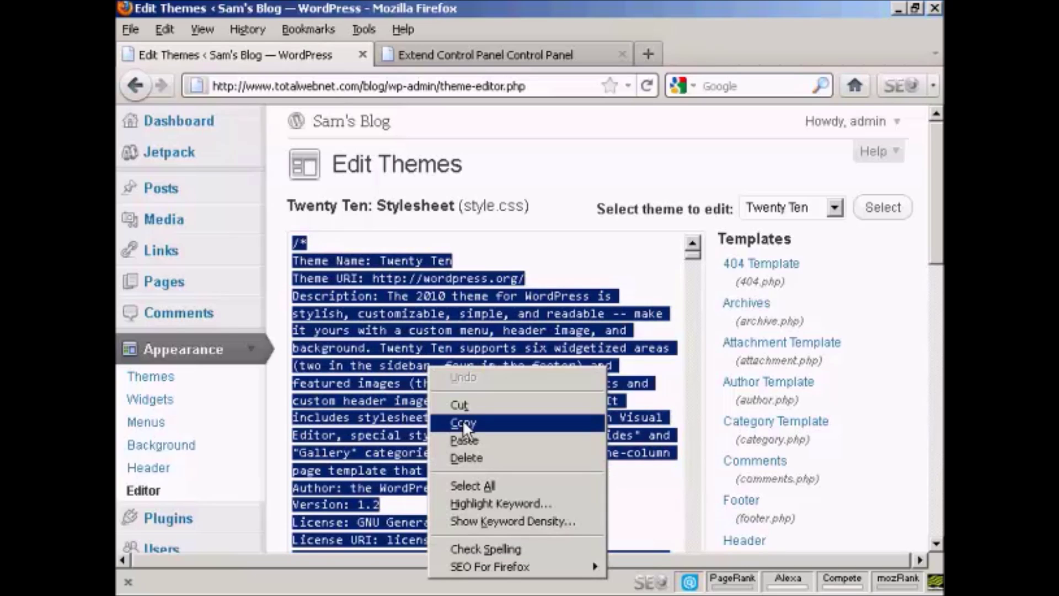
click(481, 426)
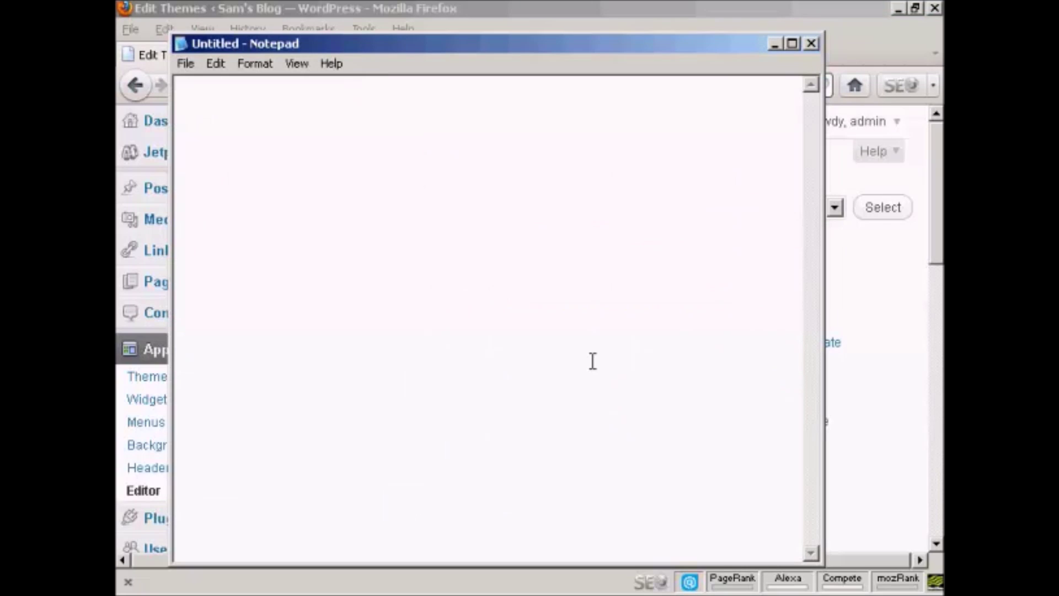
Step: Paste the stylesheet into Notepad, save it as a 'style.css' text backup, and close Notepad
key(ctrl+v)
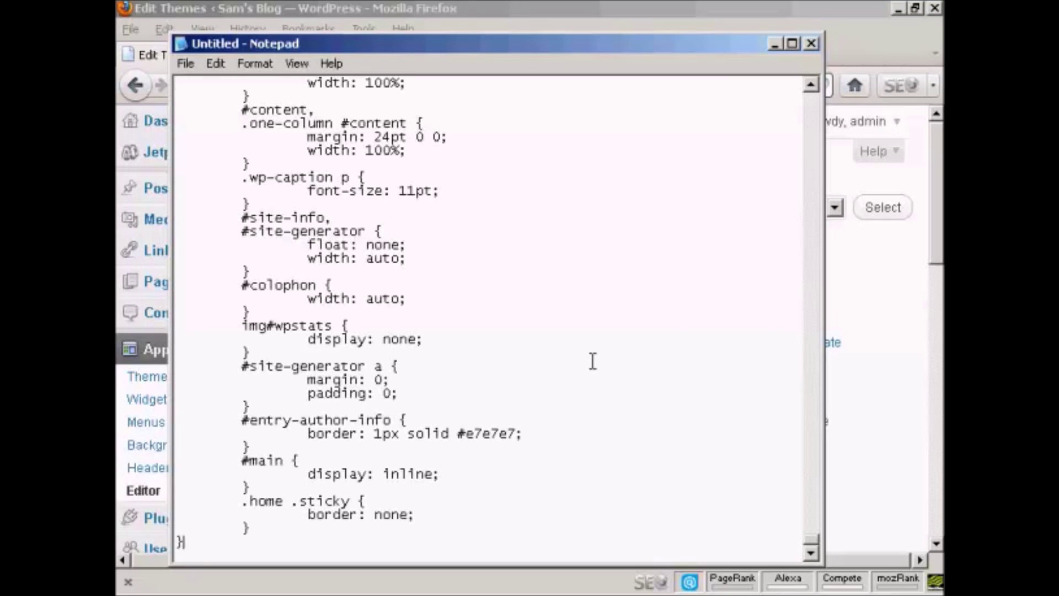
scroll(807, 535, up, 3)
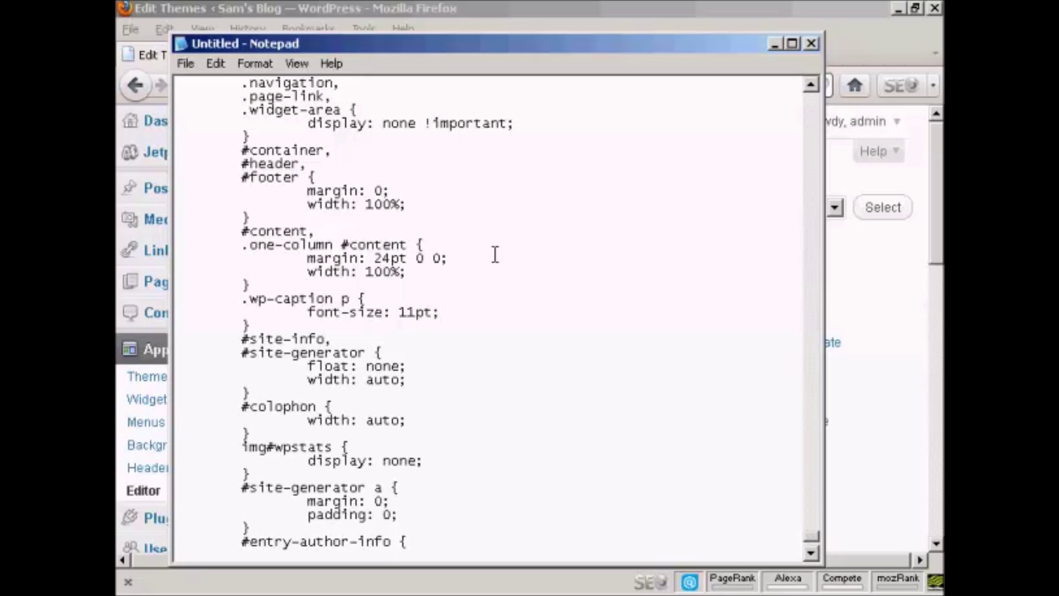
click(182, 64)
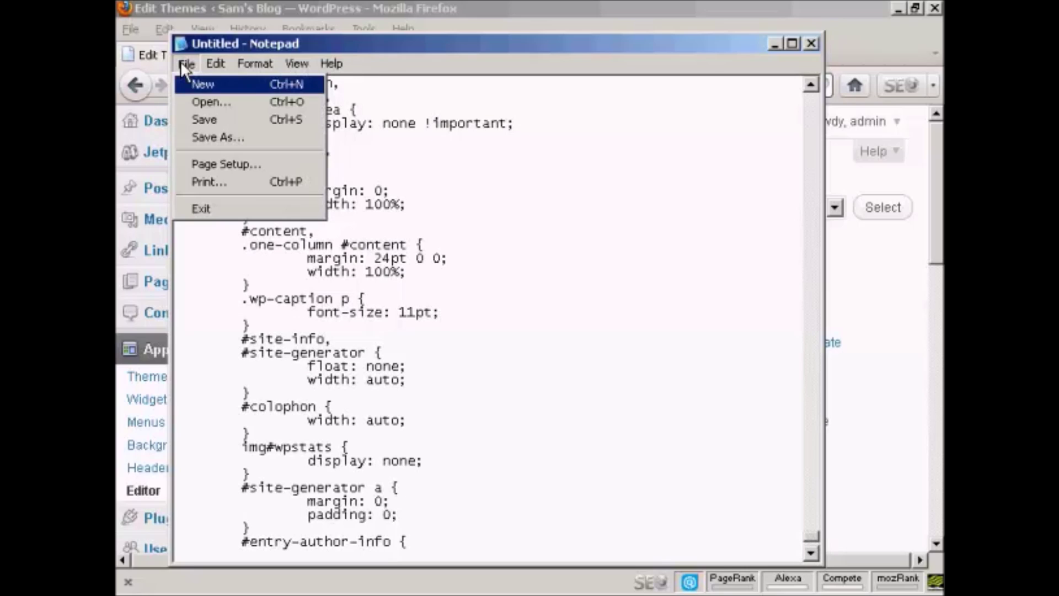
click(205, 119)
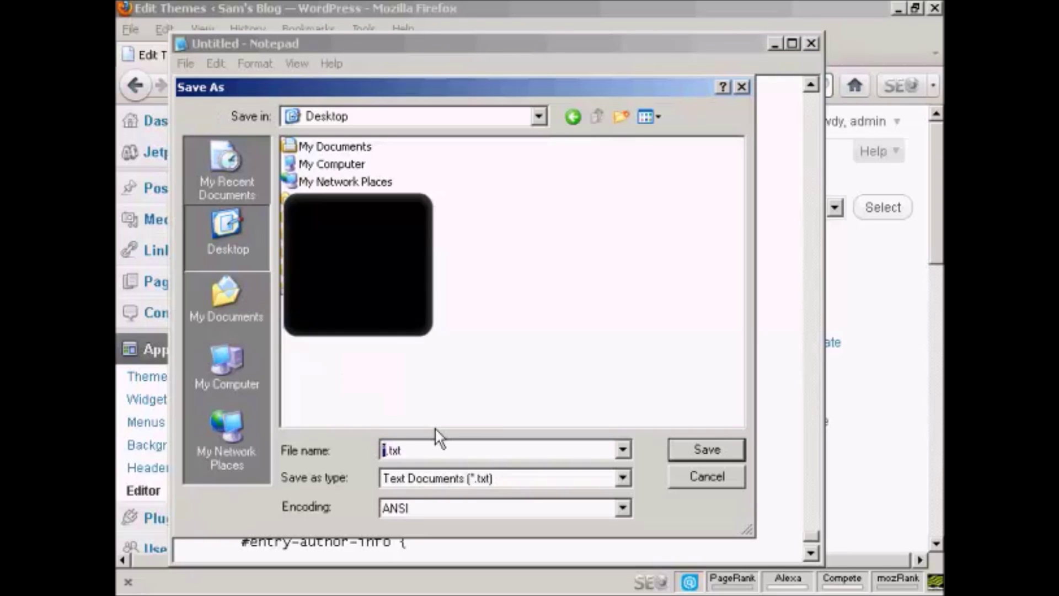
text(style)
text(.css)
click(679, 455)
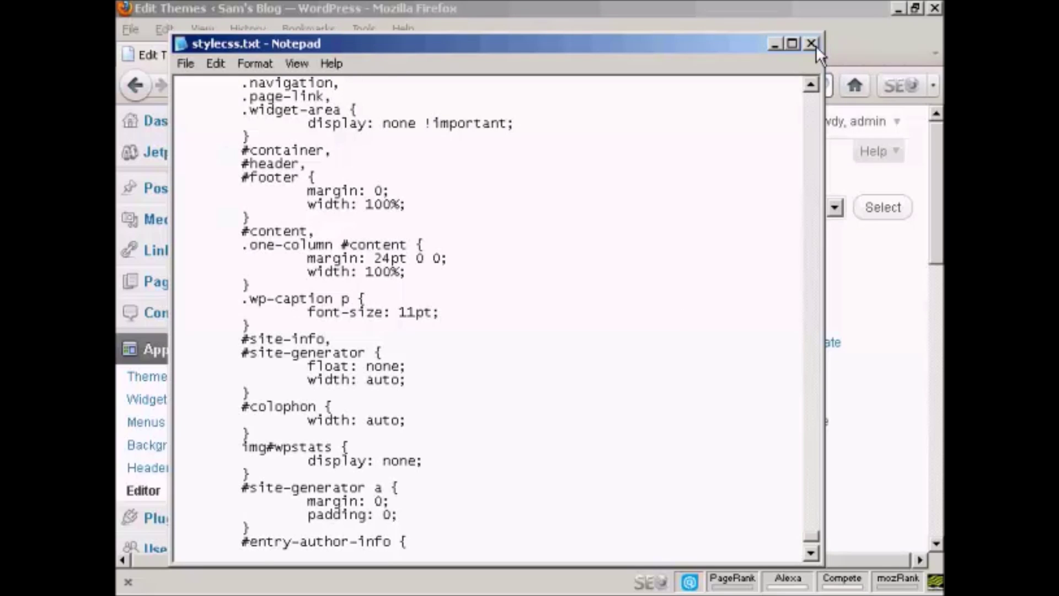
click(812, 44)
click(604, 298)
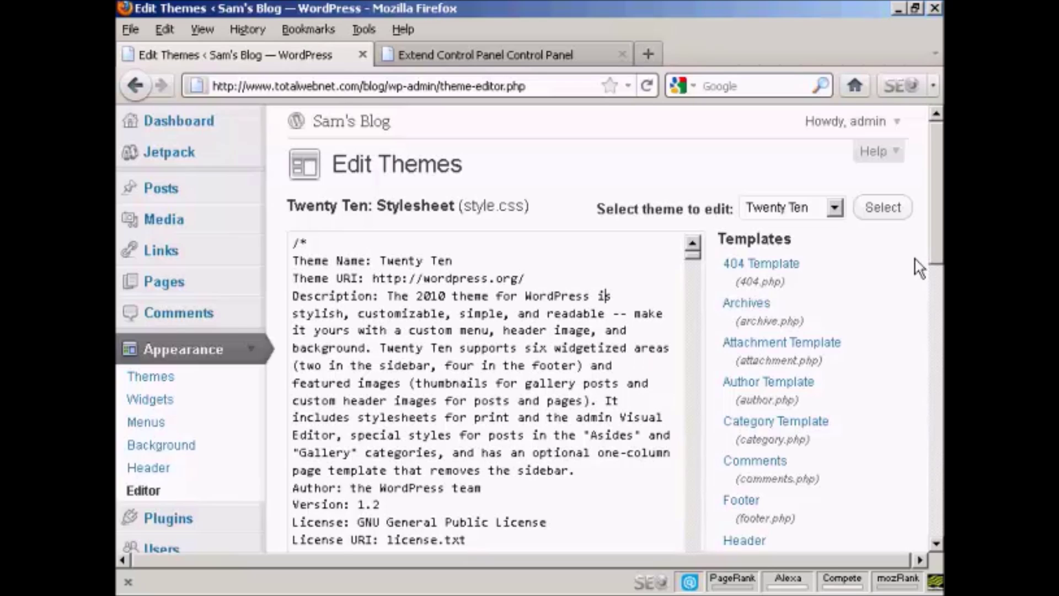
scroll(938, 259, down, 3)
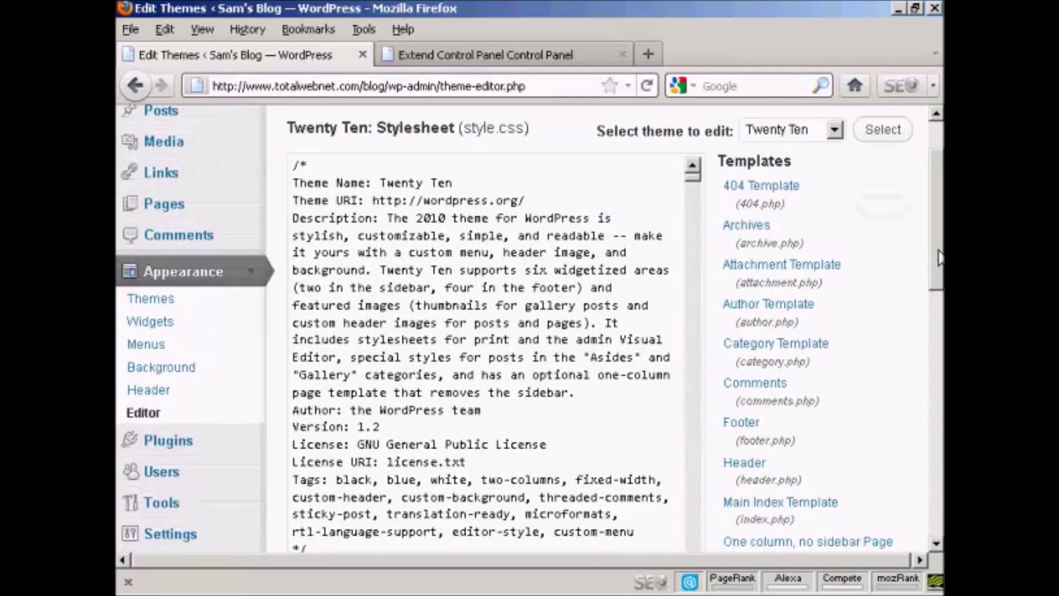
scroll(318, 273, down, 1)
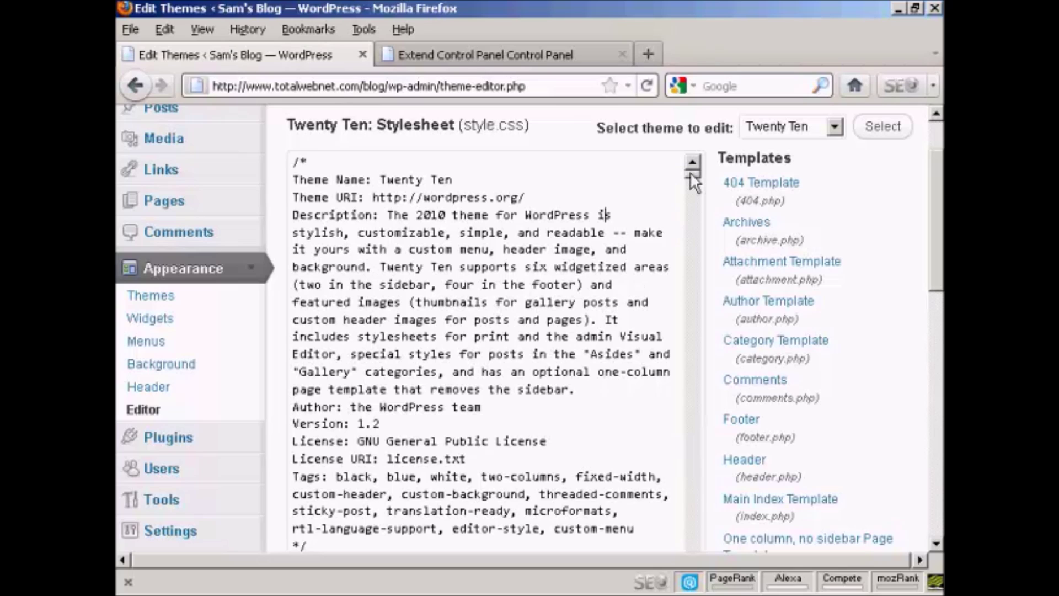
drag(690, 171, 690, 196)
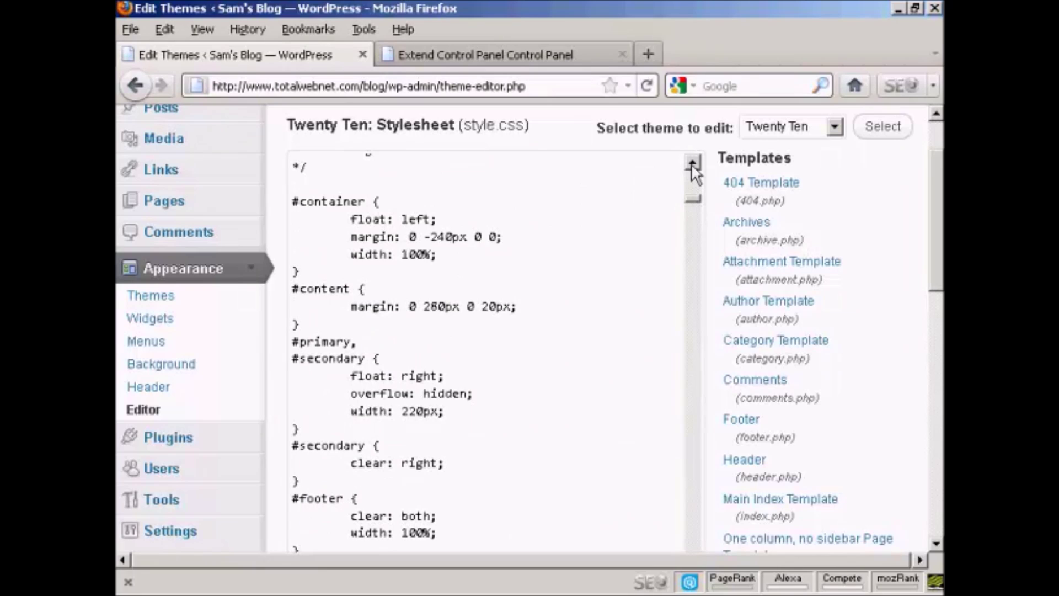
scroll(690, 163, up, 3)
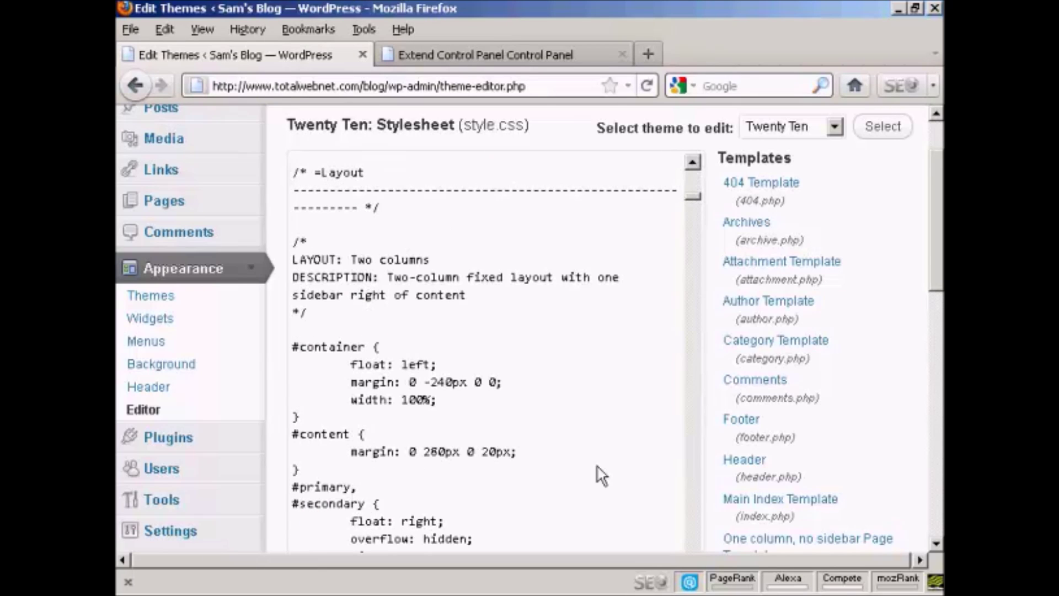
scroll(696, 198, down, 5)
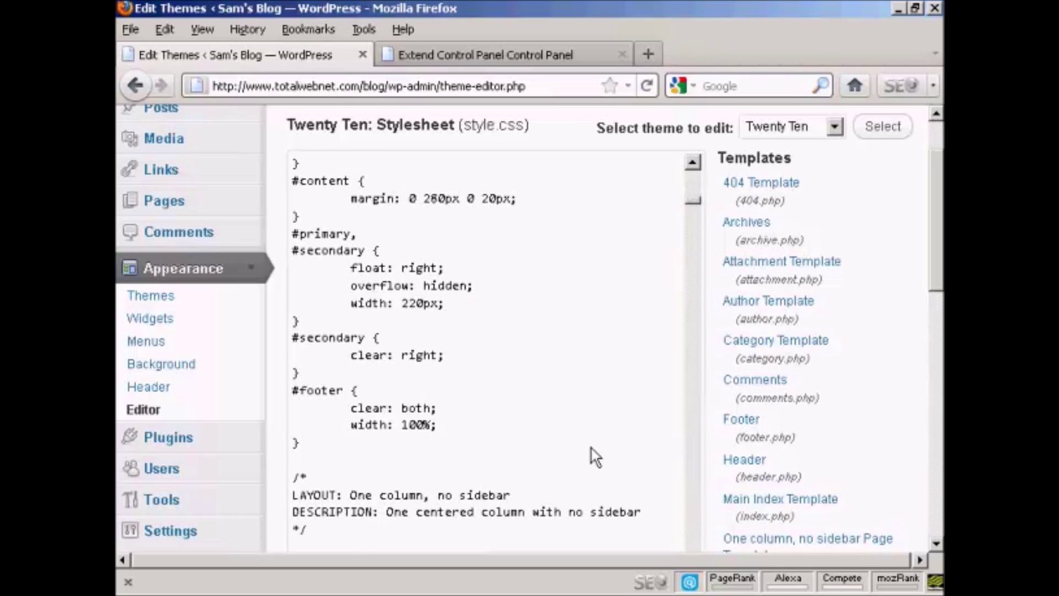
drag(690, 202, 690, 205)
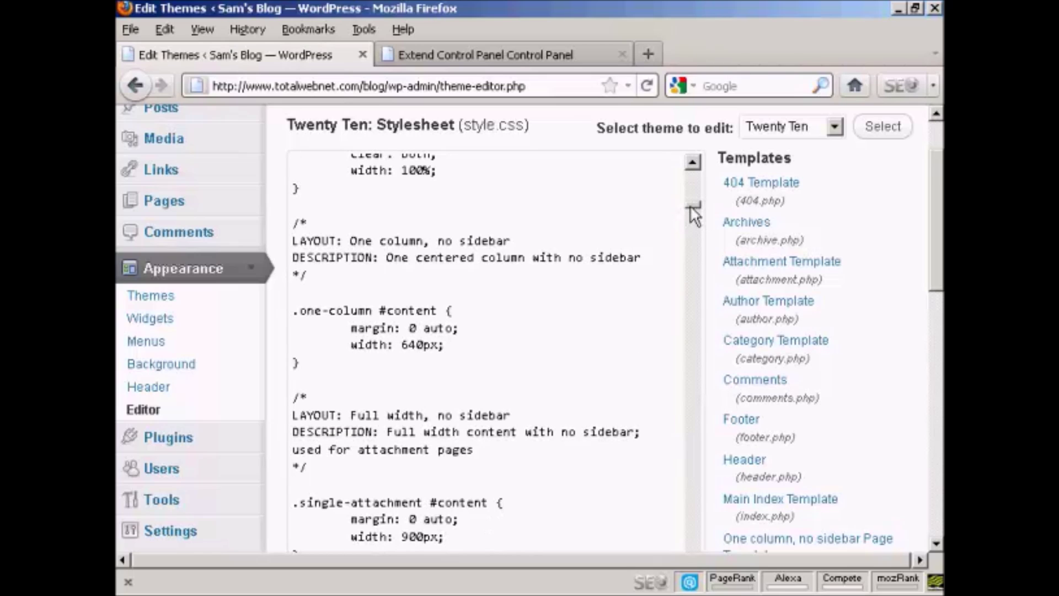
drag(690, 205, 690, 207)
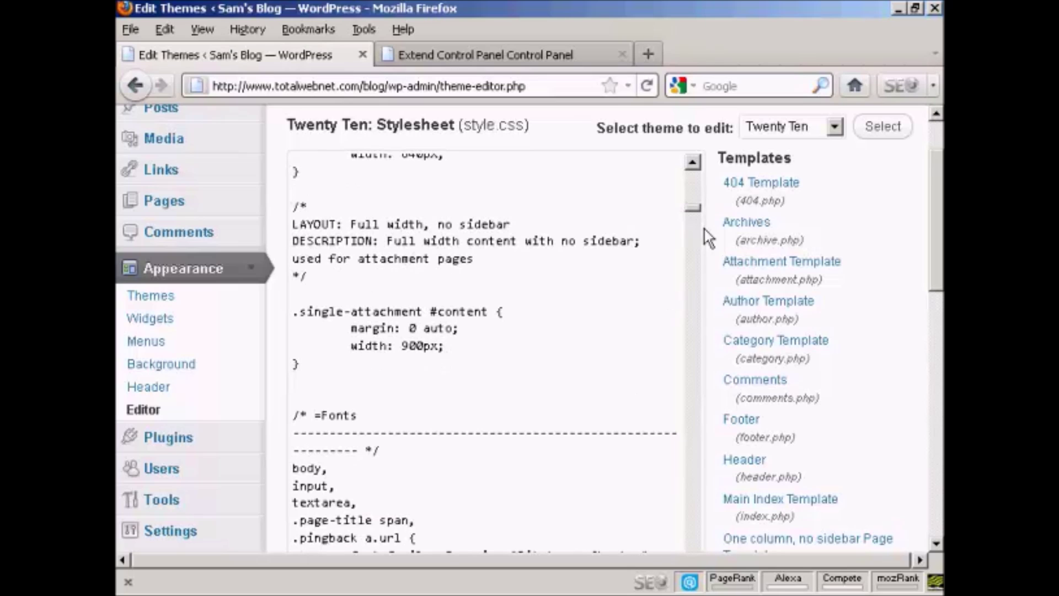
drag(695, 210, 695, 232)
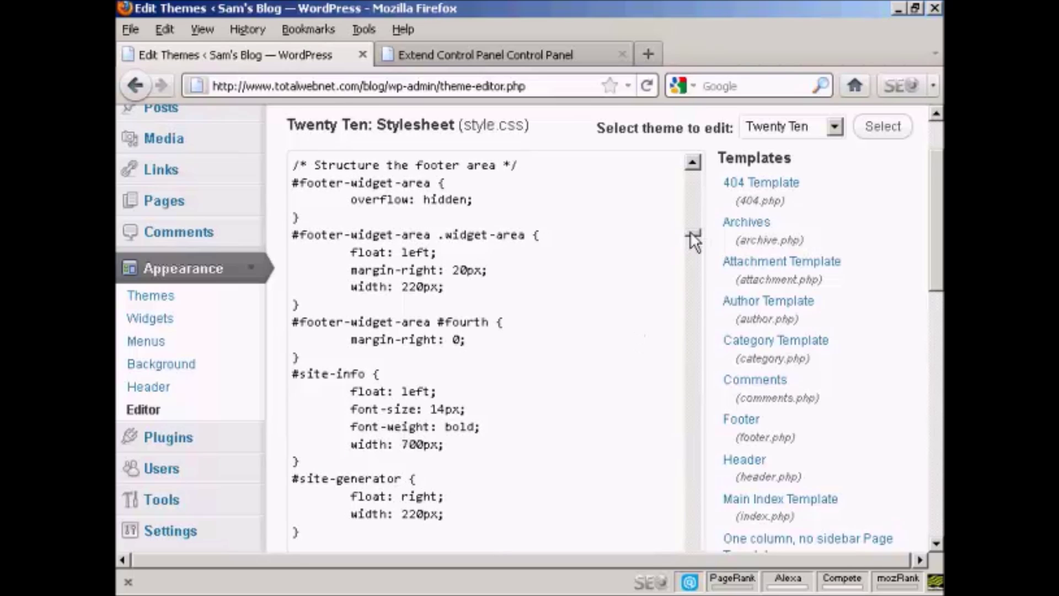
drag(690, 231, 693, 332)
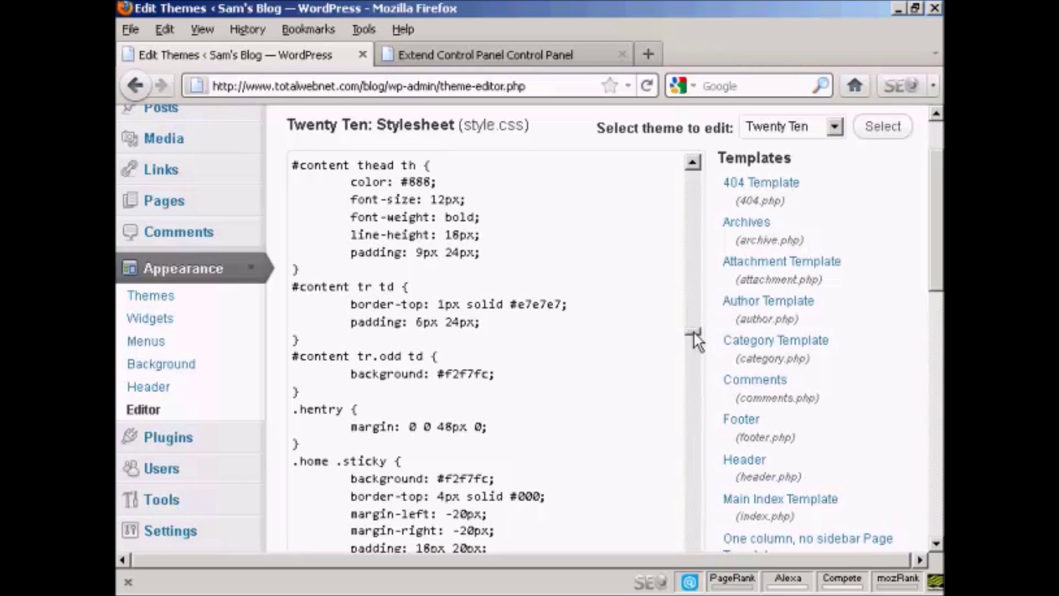
drag(694, 332, 693, 336)
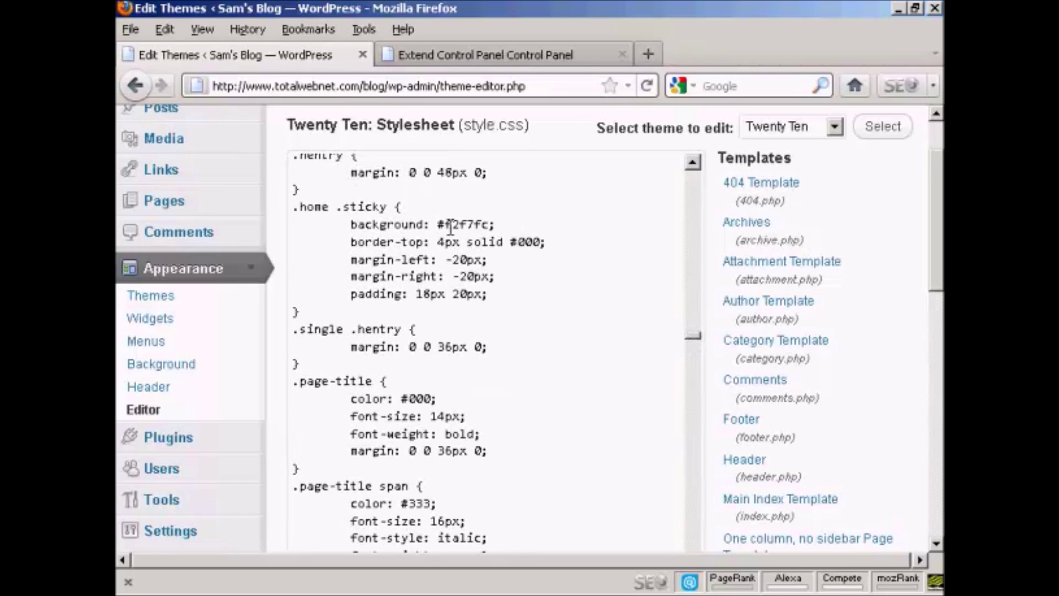
drag(446, 225, 488, 222)
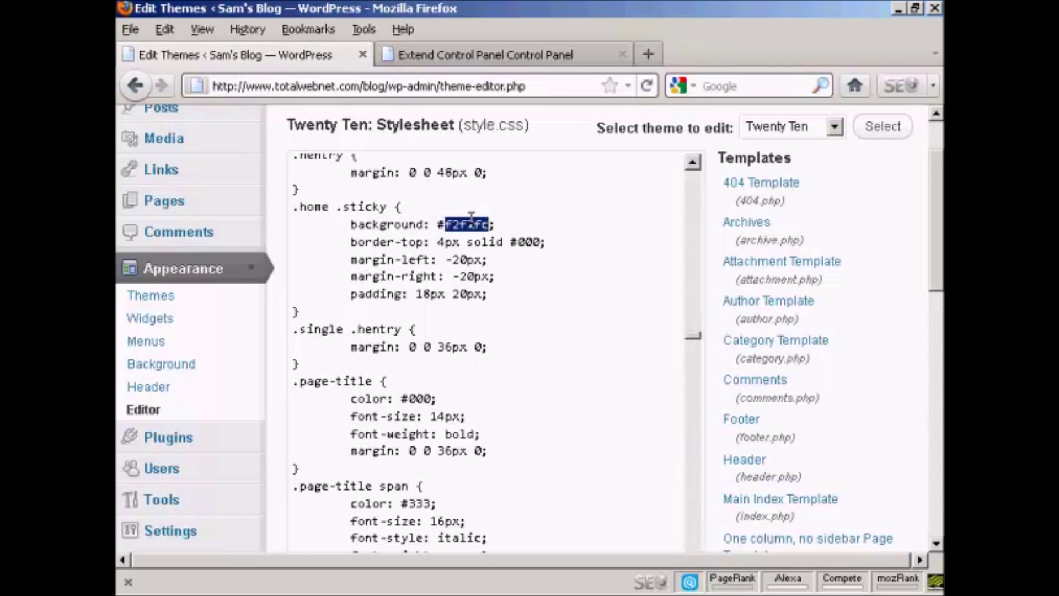
click(472, 228)
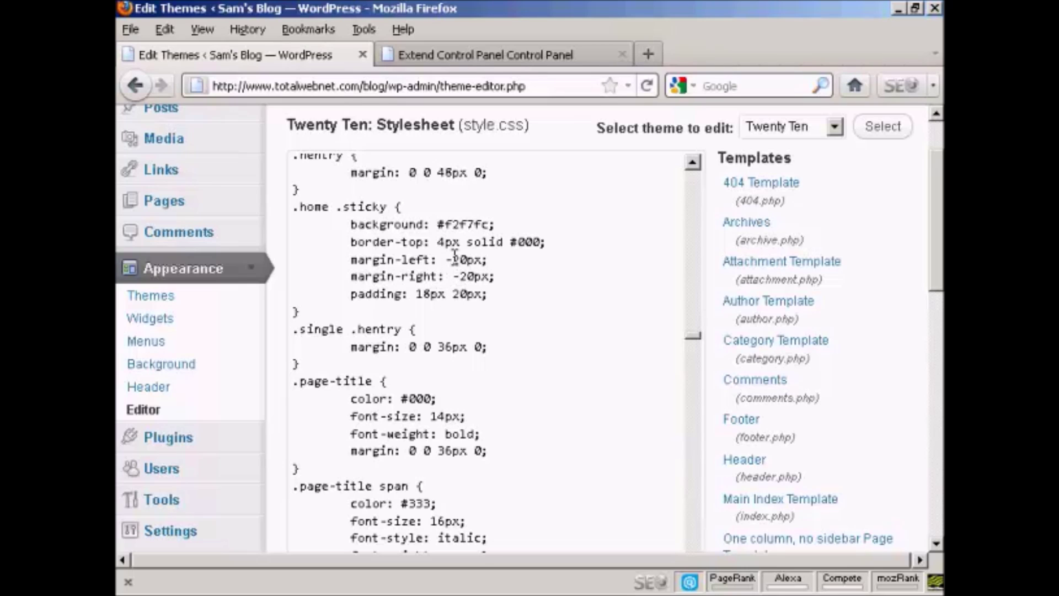
Step: Change the .home .sticky margin-left to -10px and margin-right to -30px
drag(453, 256, 459, 255)
text(1)
drag(460, 276, 466, 277)
text(3)
Step: Save the stylesheet with Update File, then return to the control panel file manager
drag(939, 209, 937, 331)
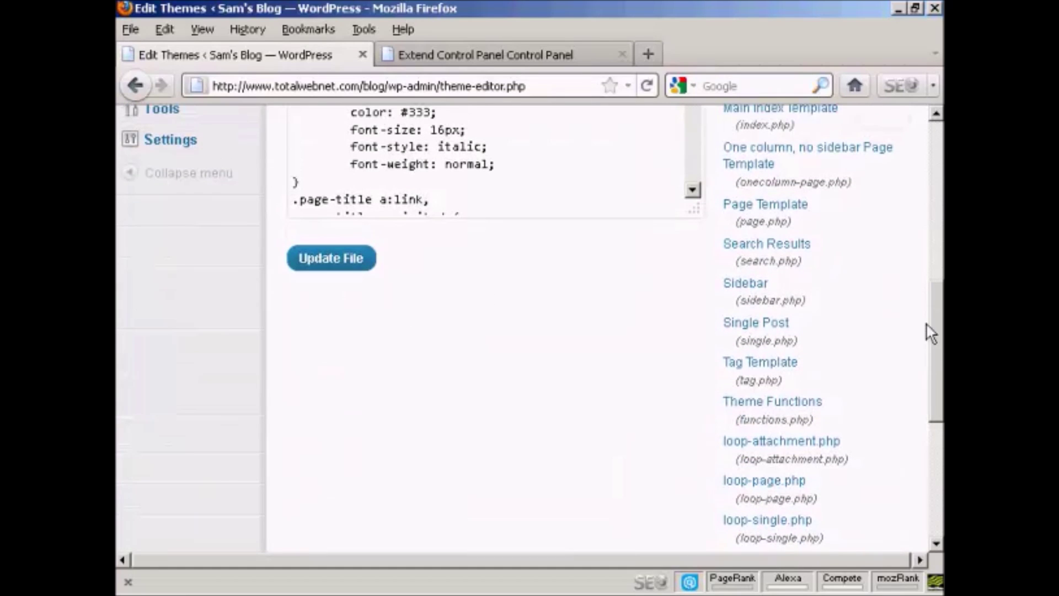
click(353, 264)
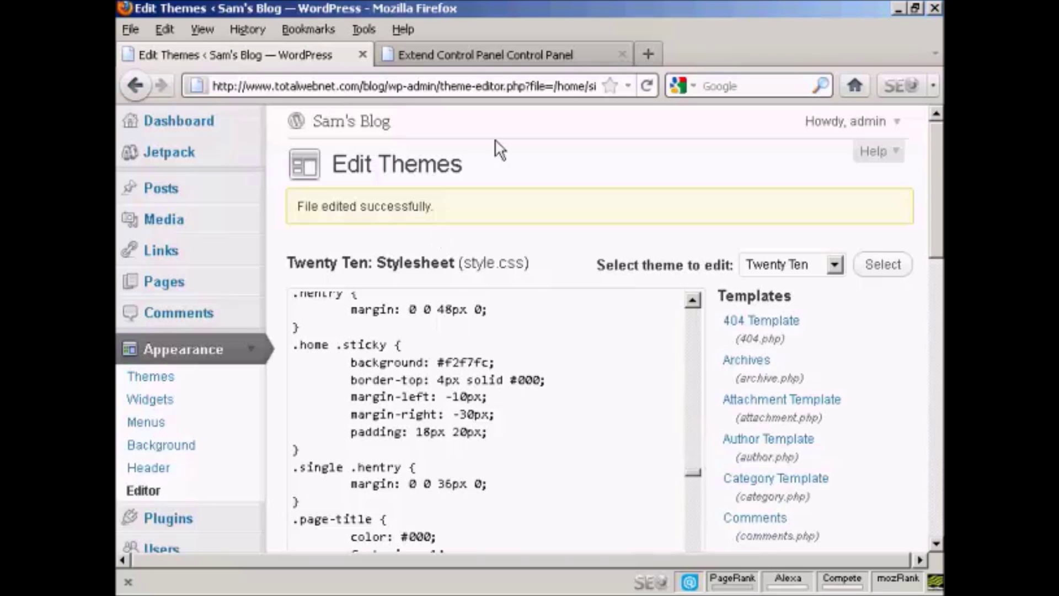
click(508, 54)
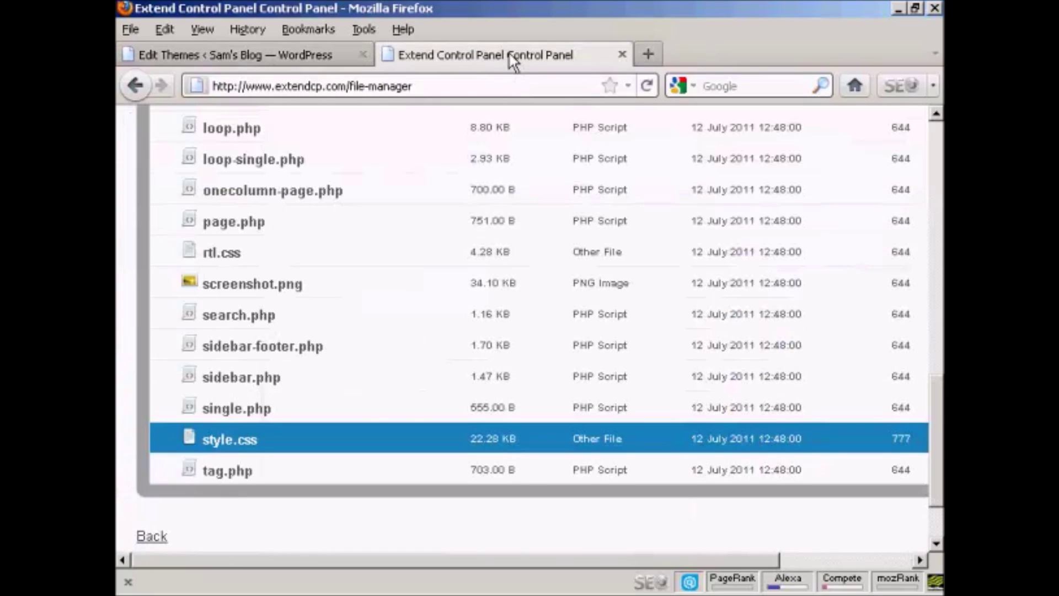